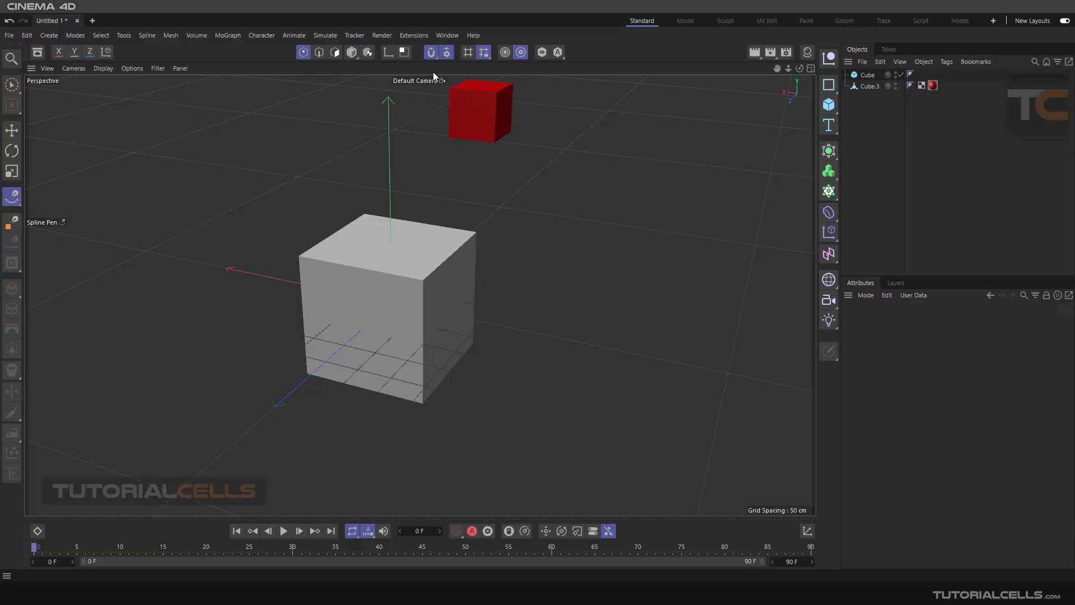
With the Spline Pen, draw a closed four-point spline with two points edge-snapped to the white cube's top edges
left_click(446, 54)
left_click_drag(407, 213, 493, 266, "alt")
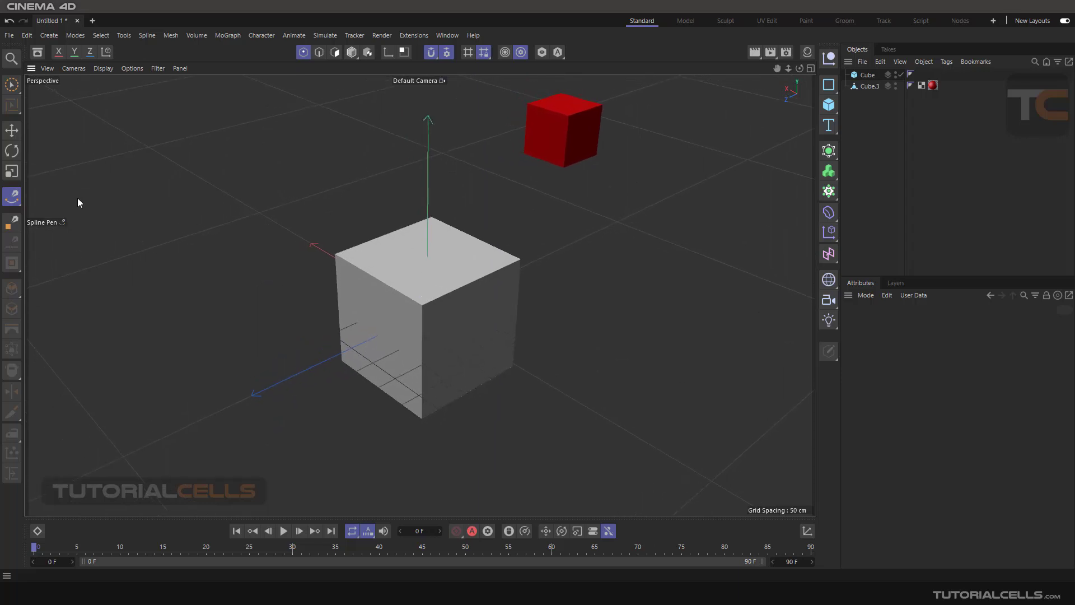
left_click(13, 206)
left_click(156, 300)
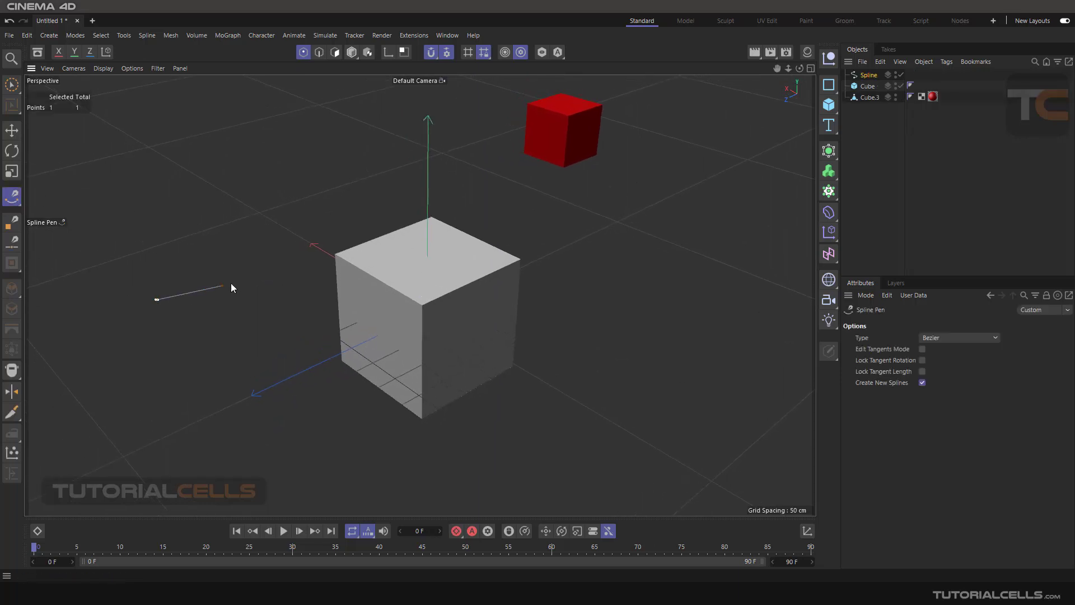
left_click(361, 268)
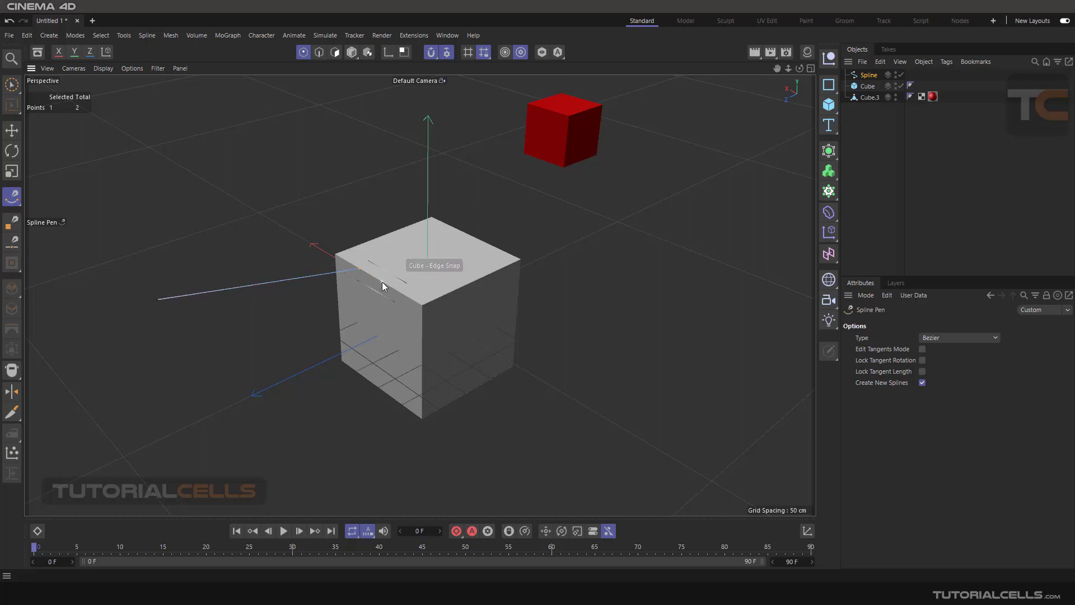
left_click_drag(399, 290, 372, 311)
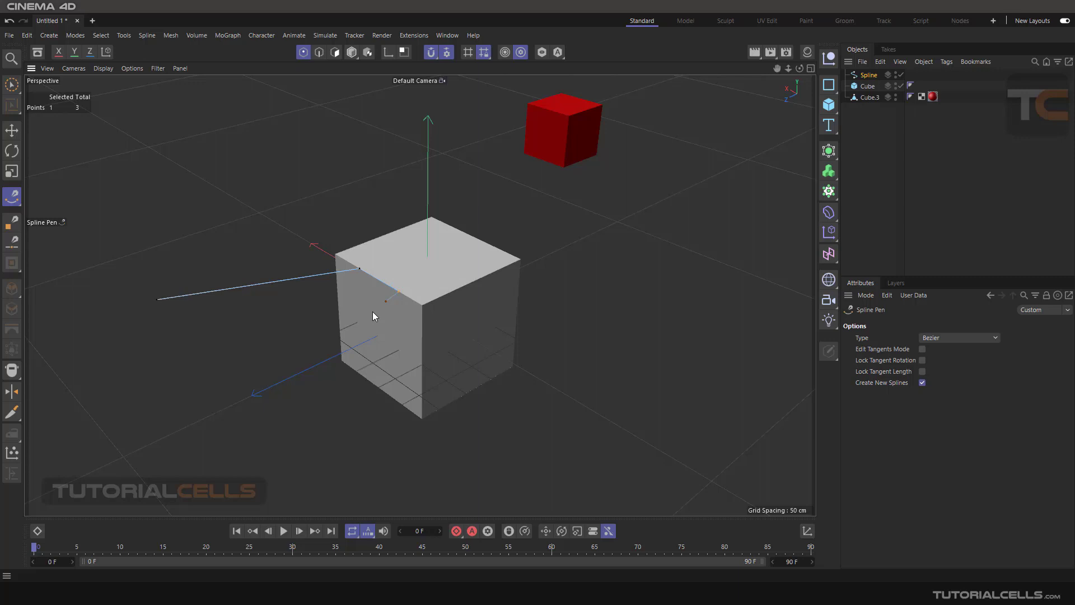
left_click(275, 343)
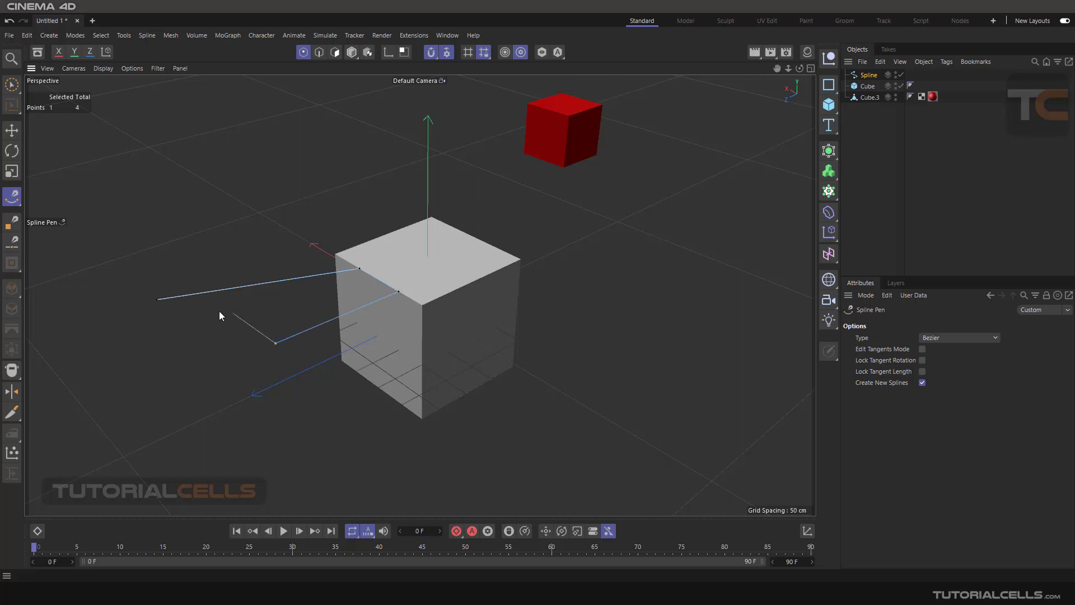
left_click(161, 303)
mouse_move(312, 240)
left_mouse_down("alt")
mouse_move(212, 218)
mouse_move(336, 186)
mouse_move(384, 240)
mouse_move(311, 250)
left_mouse_up("alt")
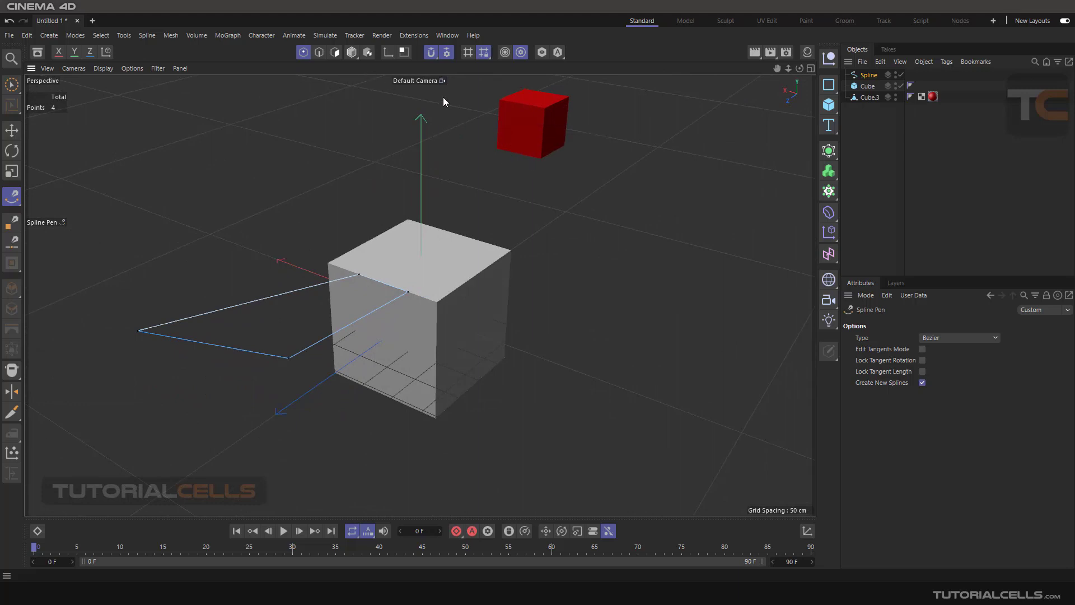
Select Cube.3 and edge-snap two of its corner points onto the white cube's top edge, stretching it into a wedge
left_click(857, 87)
left_click(862, 99)
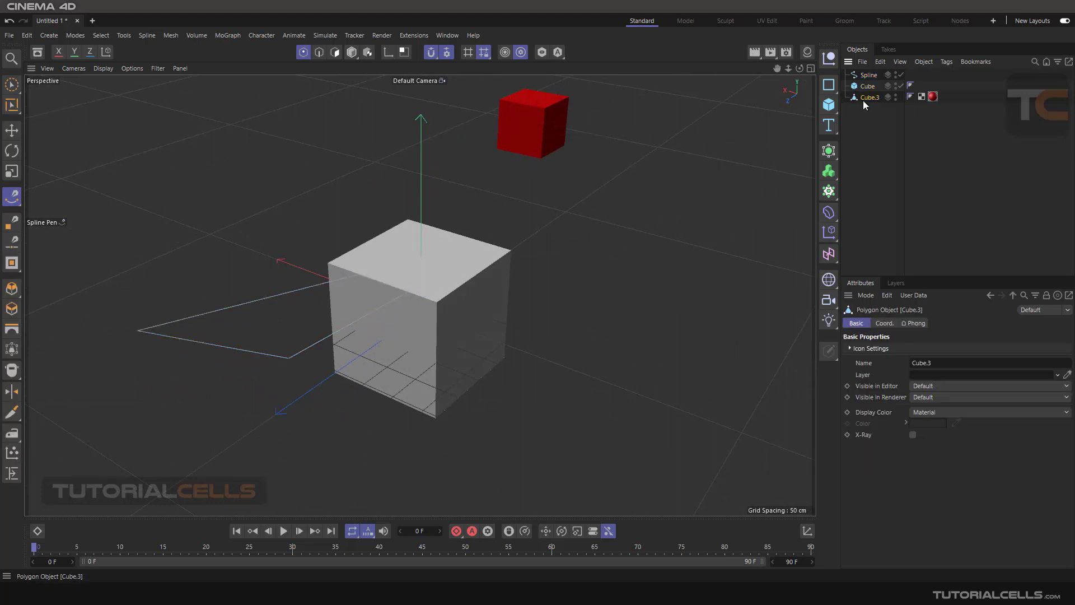
scroll(562, 173, "up", 3)
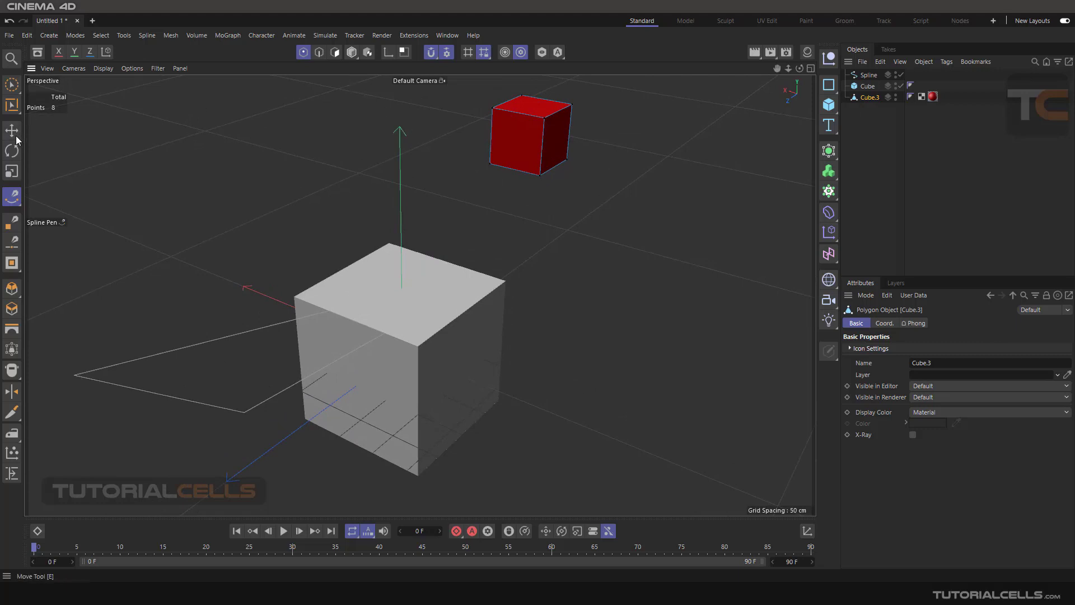
key("e")
left_click_drag(490, 165, 408, 246)
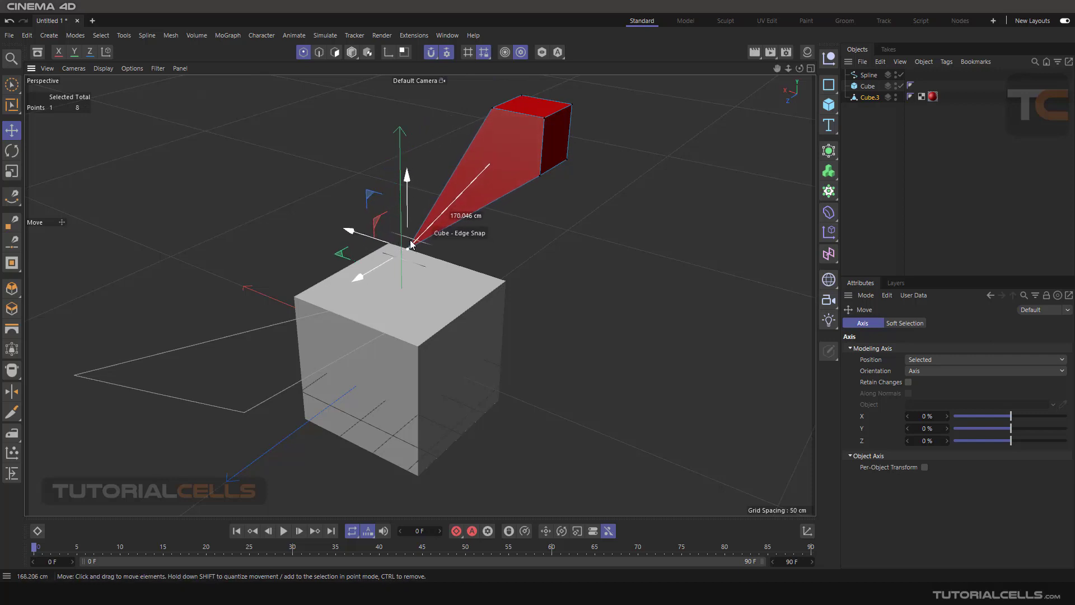
left_click(519, 179)
left_click_drag(537, 178, 475, 271)
left_click_drag(599, 312, 530, 310, "alt")
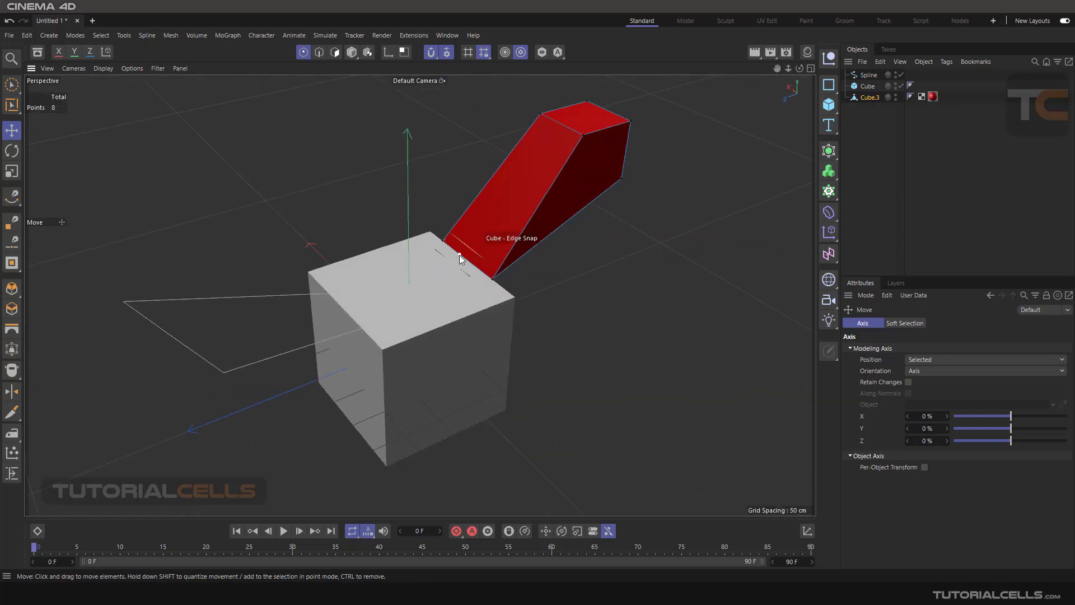
In Edge mode, drag Cube.3's bottom edge with edge snapping, then switch to Polygon mode
left_click(319, 51)
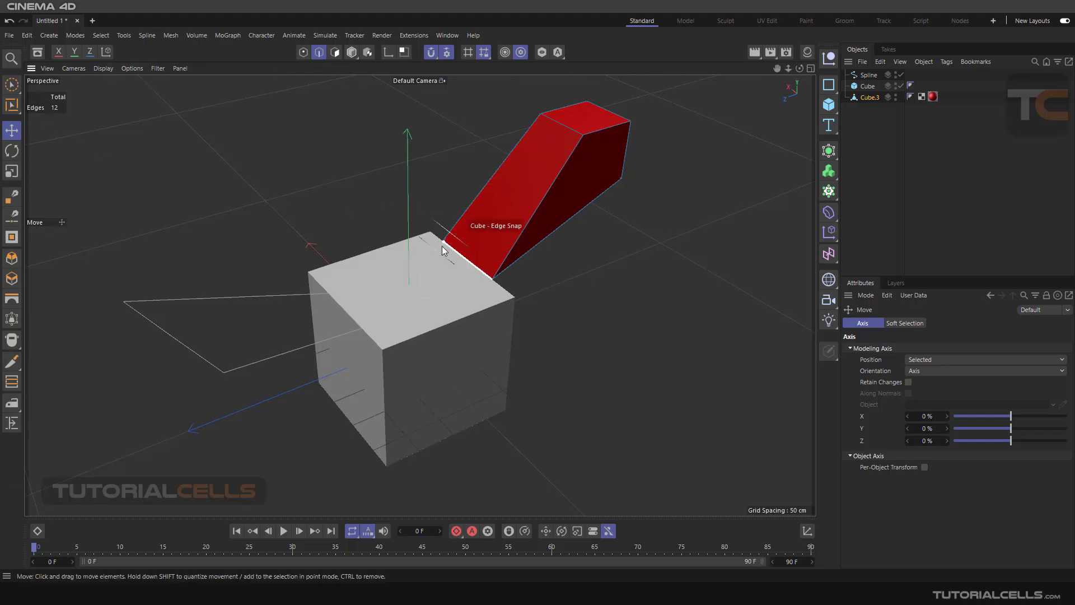
left_click_drag(467, 261, 546, 188)
left_click(574, 259)
left_click_drag(574, 259, 490, 239, "alt")
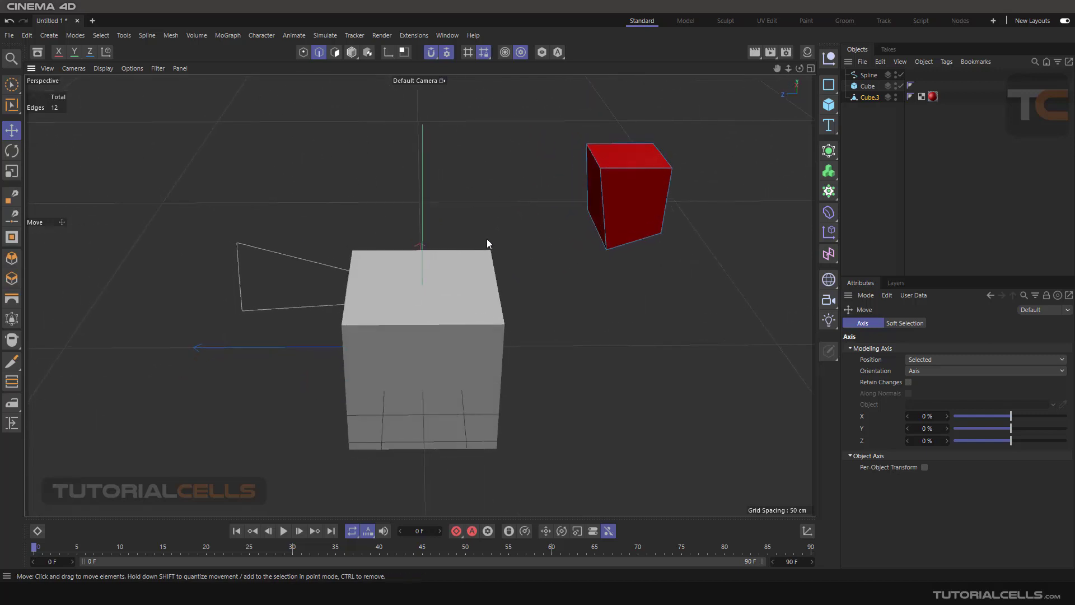
left_click(335, 53)
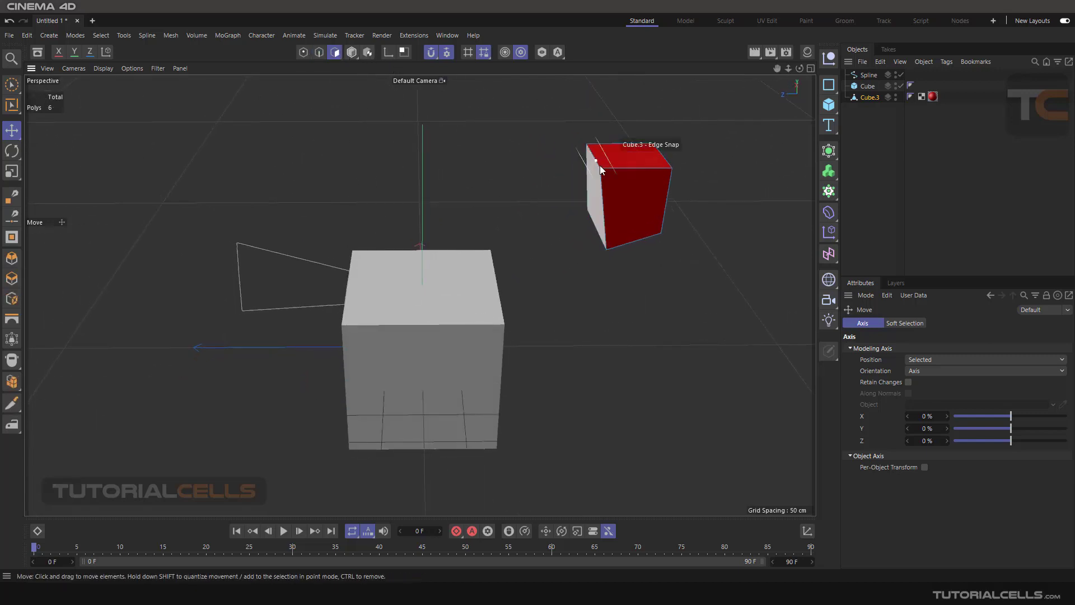
In Model mode with Enable Axis on, snap Cube.3's axis onto one of its edges
left_click(351, 52)
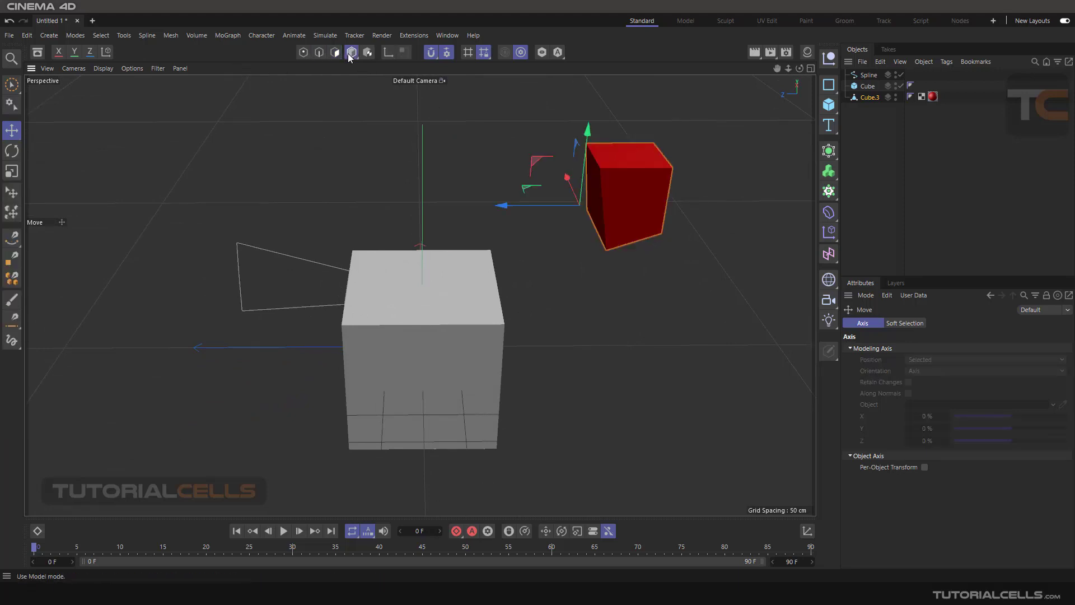
left_click_drag(550, 204, 630, 229, "alt")
left_click_drag(525, 164, 502, 160, "alt")
left_click(385, 52)
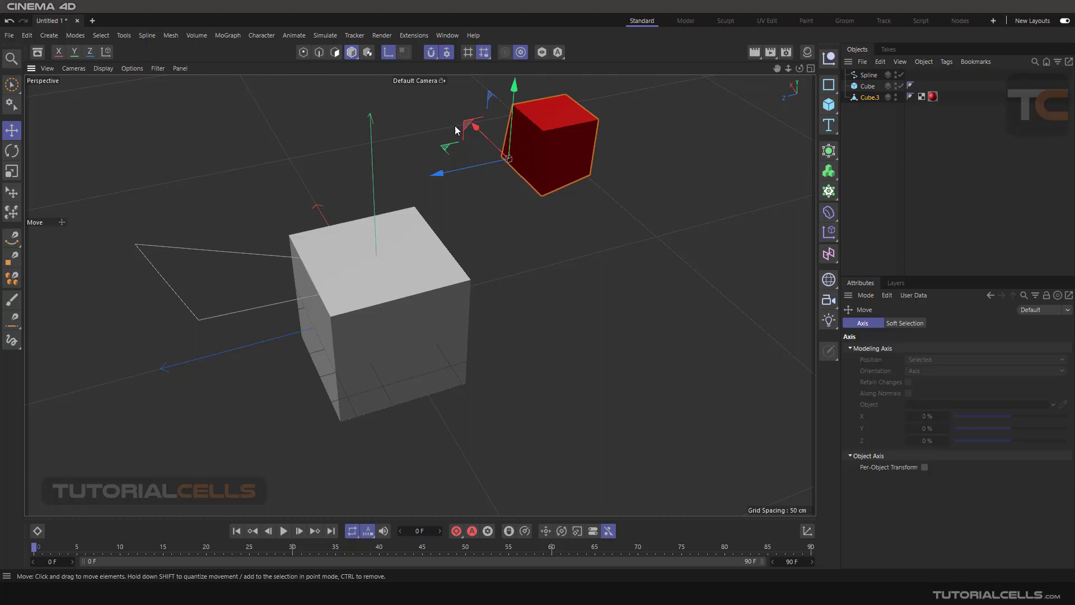
left_click_drag(497, 196, 569, 125)
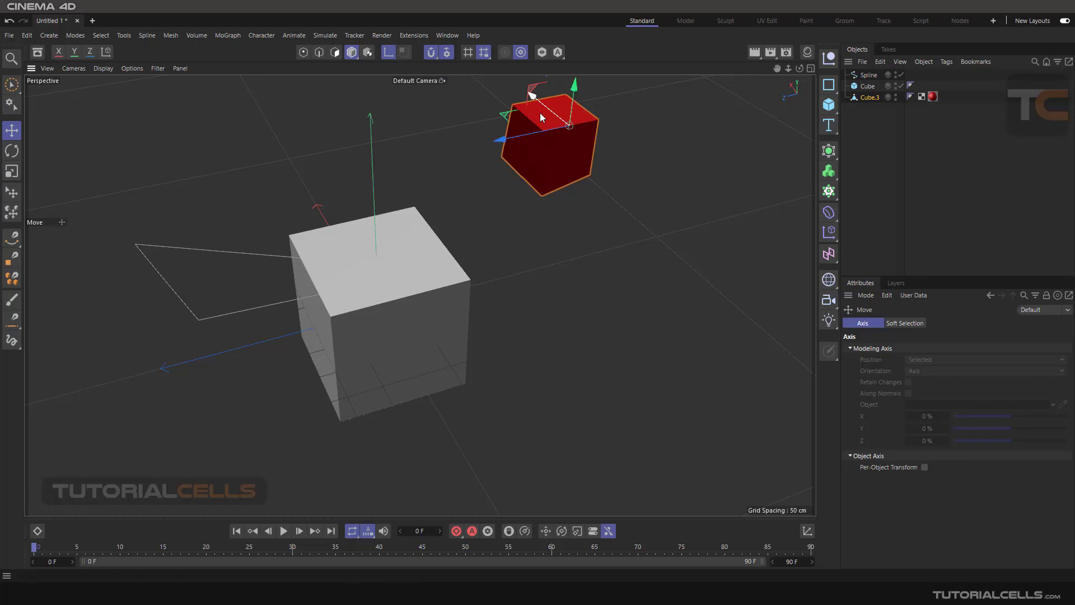
Review the Snap settings while orbiting the view around the cubes
left_click(449, 54)
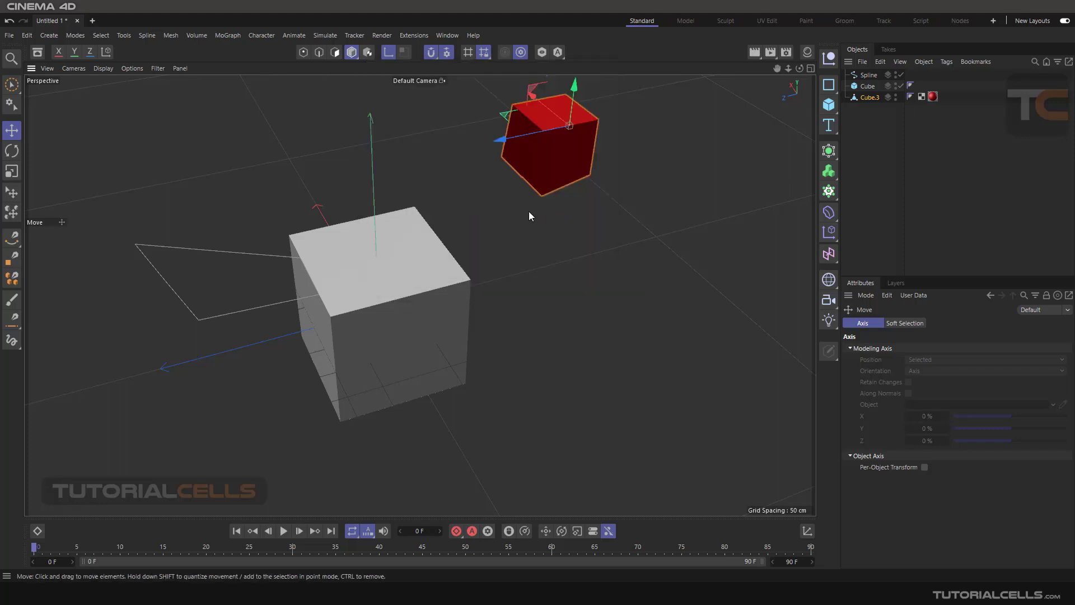
scroll(526, 193, "down", 1)
mouse_move(522, 176)
left_mouse_down("alt")
mouse_move(552, 173)
mouse_move(428, 187)
mouse_move(531, 183)
left_mouse_up("alt")
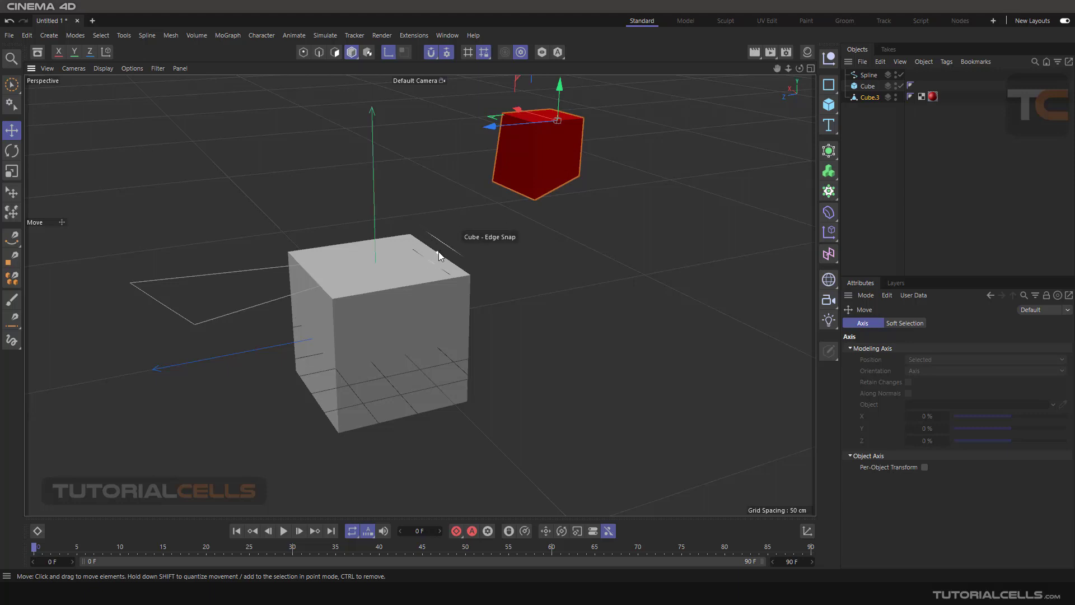
left_click(447, 53)
left_click_drag(496, 225, 506, 244, "alt")
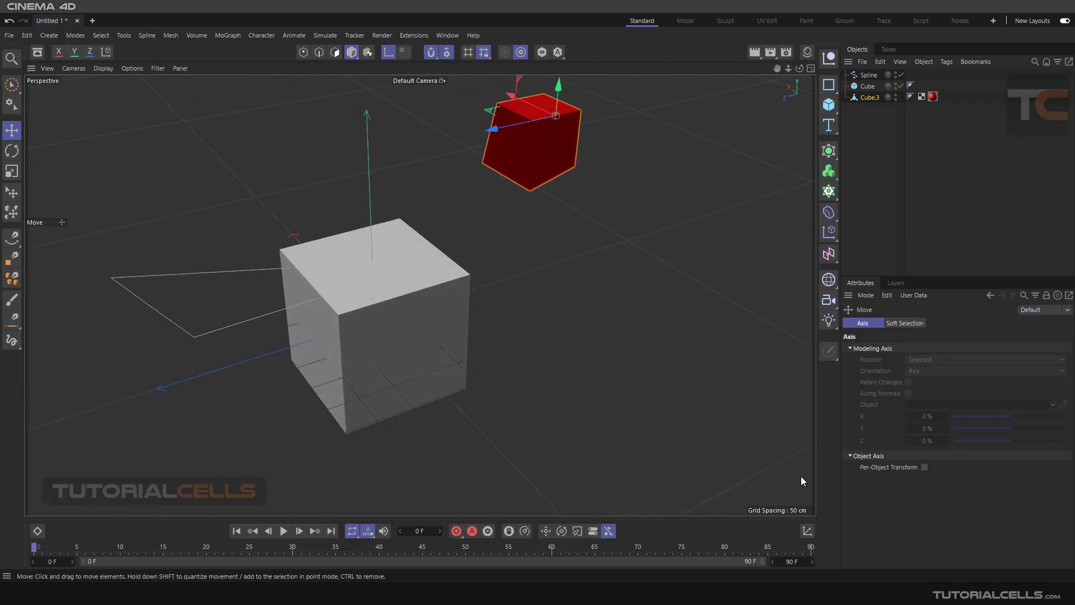